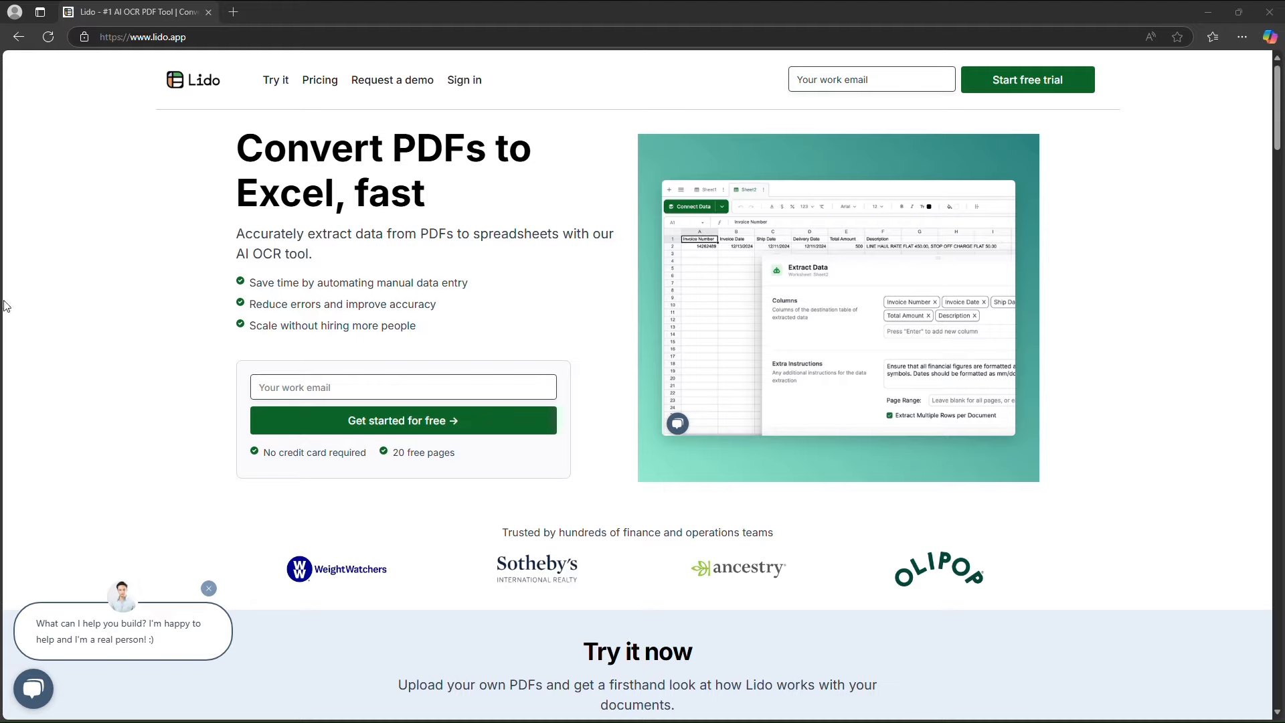
# Sign in to the Lido account and create a new spreadsheet file.
pyautogui.click(480, 88)
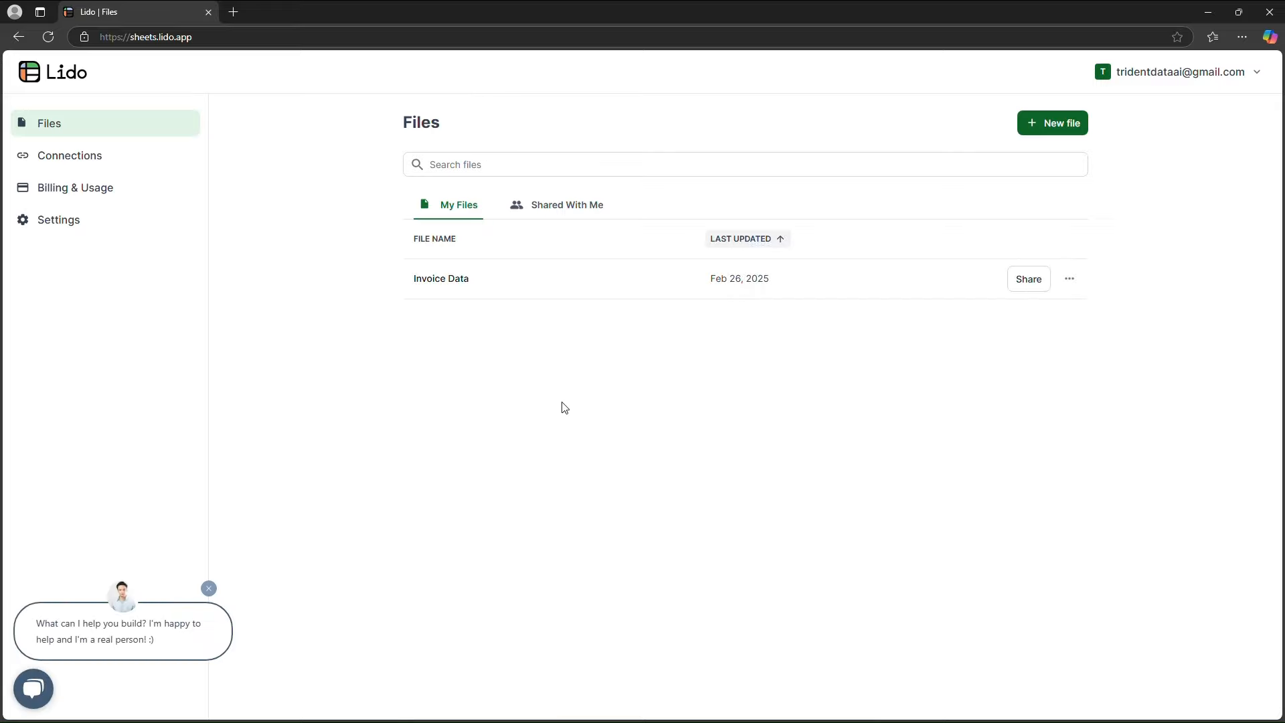
pyautogui.click(1035, 134)
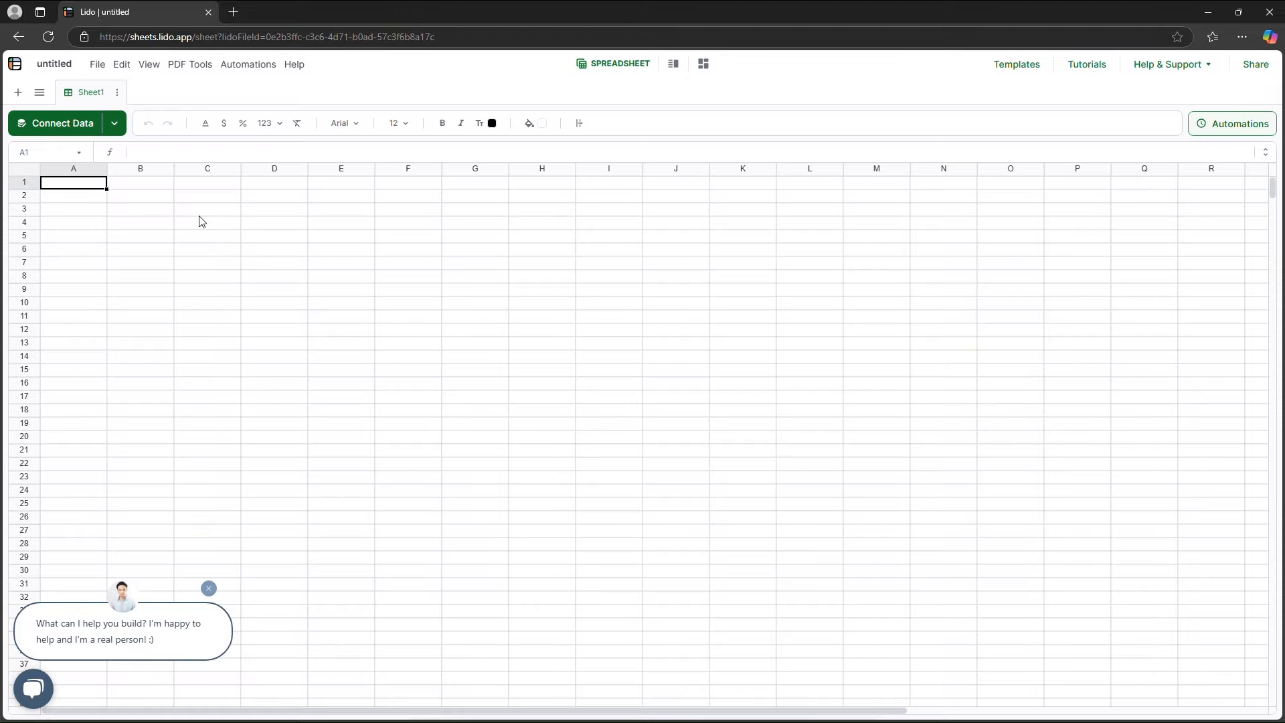
# Upload PURCHASE ORDER.pdf from the Desktop to the PDF Data Extractor.
pyautogui.click(205, 72)
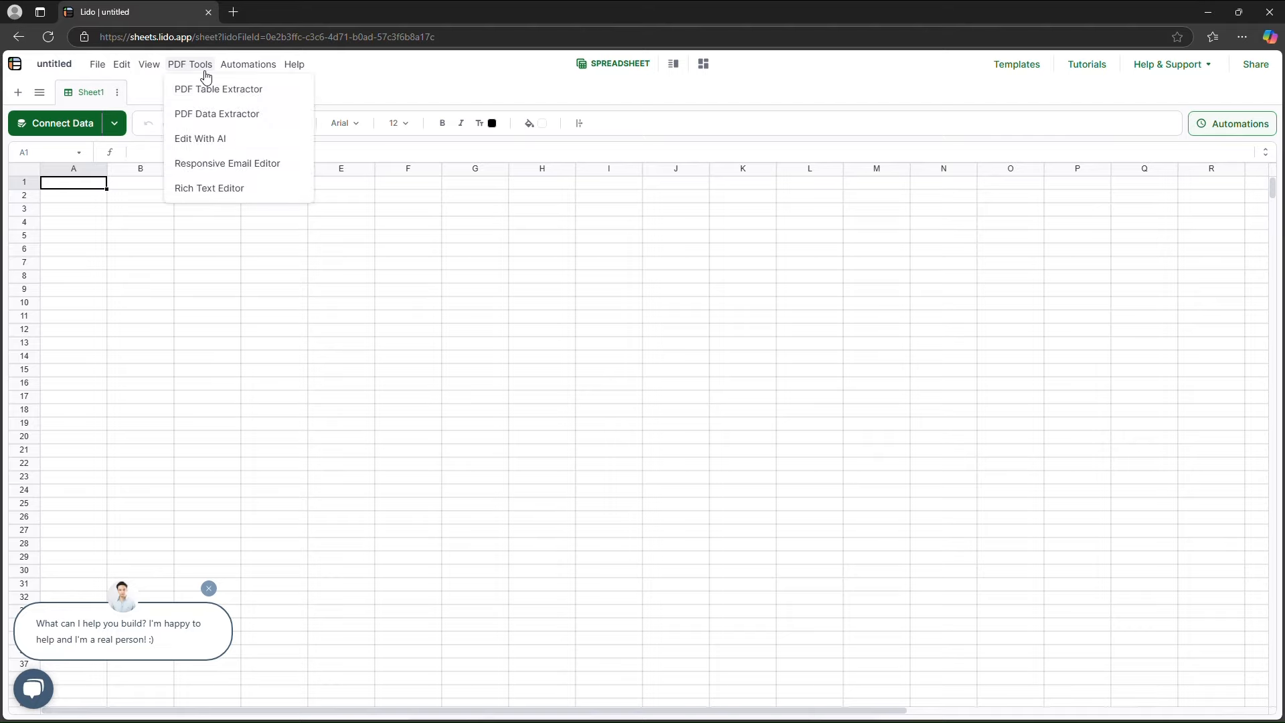
pyautogui.click(218, 115)
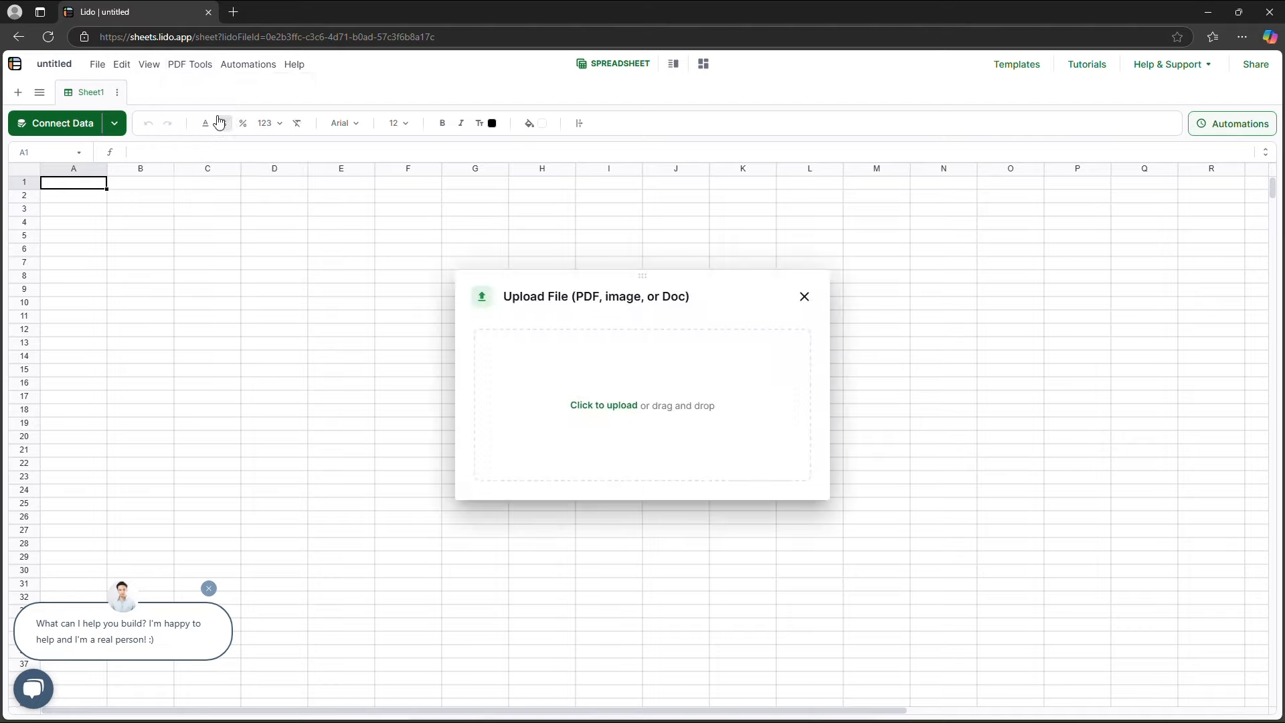
pyautogui.click(606, 410)
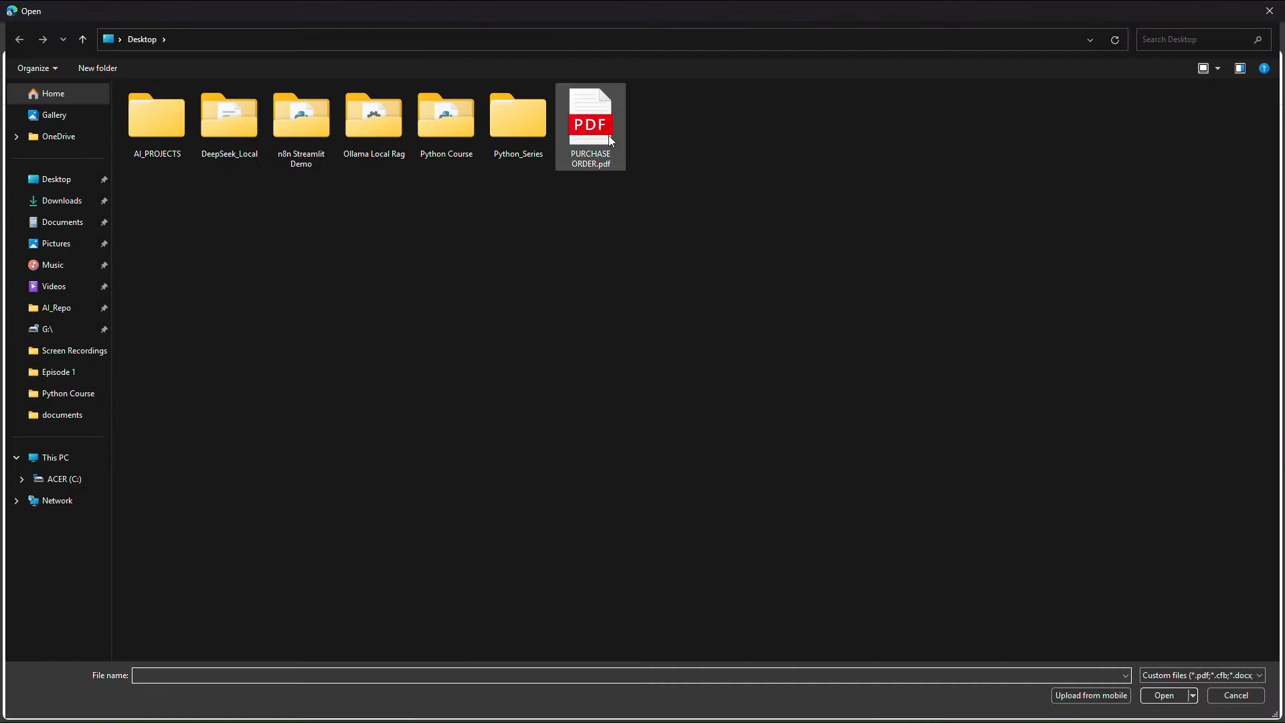
pyautogui.doubleClick(608, 136)
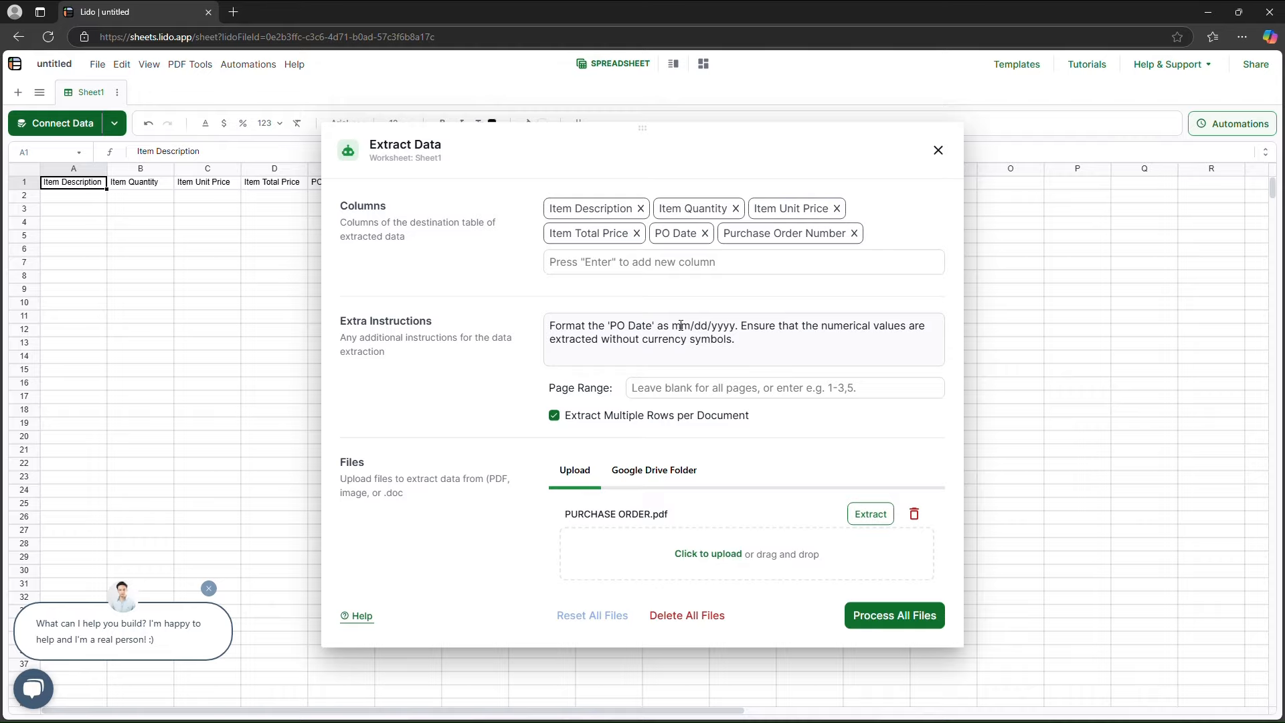
# Check the fields in the purchase order PDF and add a Vendor column to the extraction columns.
pyautogui.moveTo(644, 127); pyautogui.dragTo(805, 143)
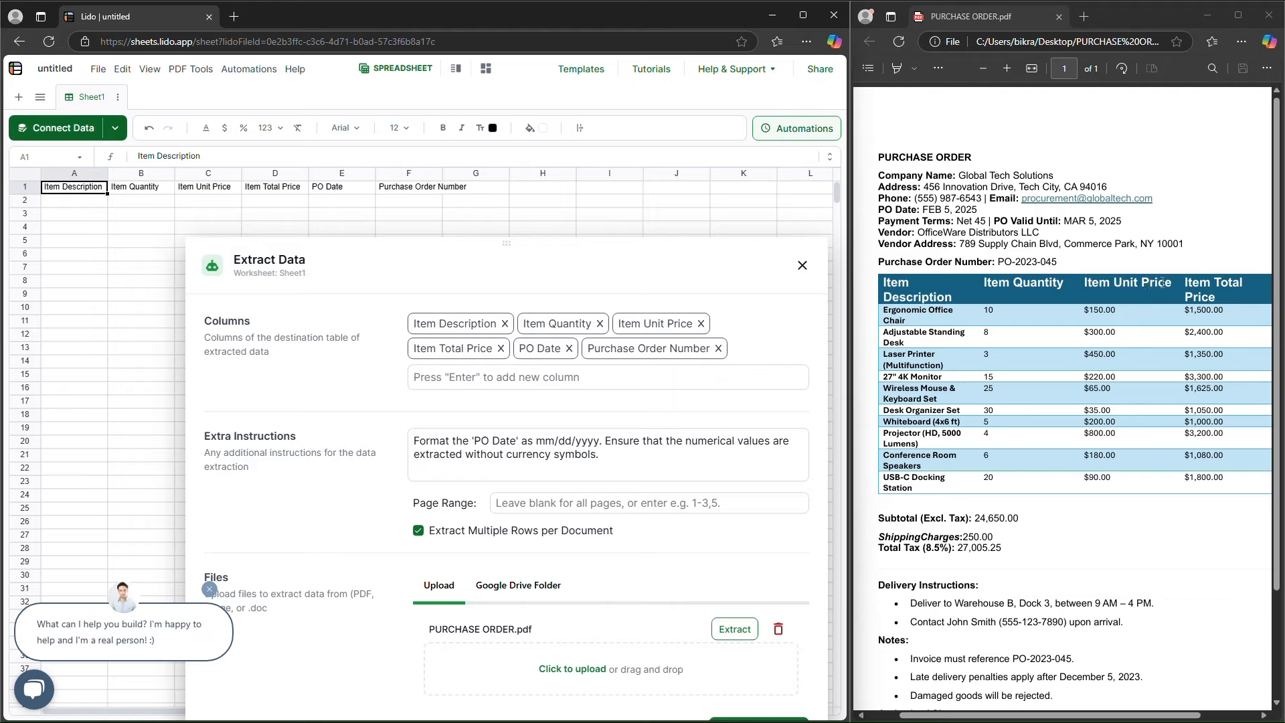
pyautogui.tripleClick(873, 211)
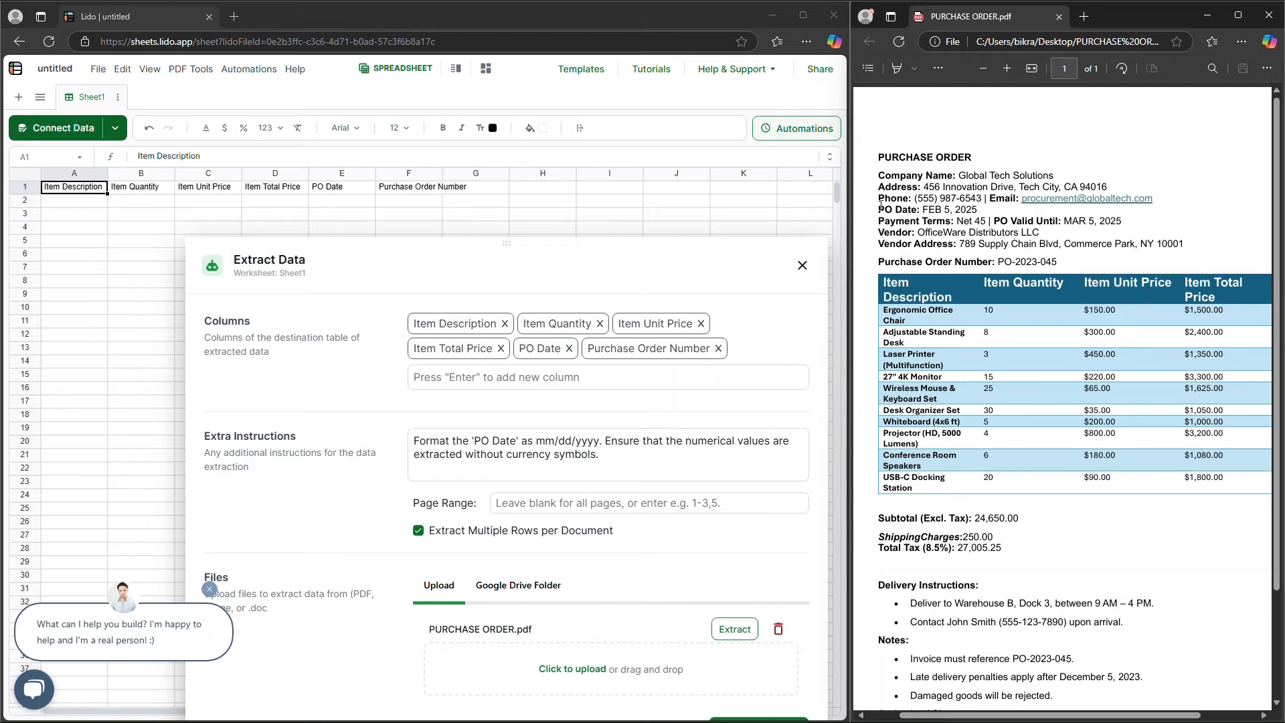
pyautogui.moveTo(900, 263); pyautogui.dragTo(1034, 264)
pyautogui.click(1014, 263)
pyautogui.click(688, 383)
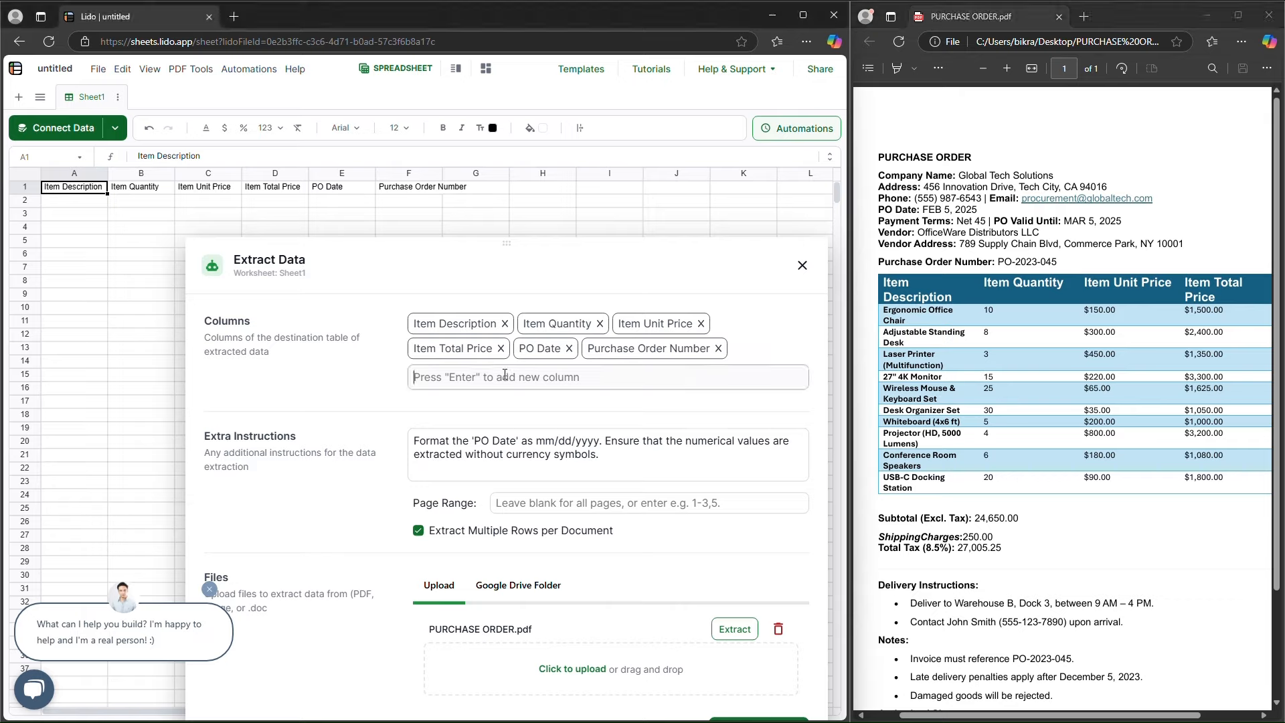
pyautogui.write('Ve')
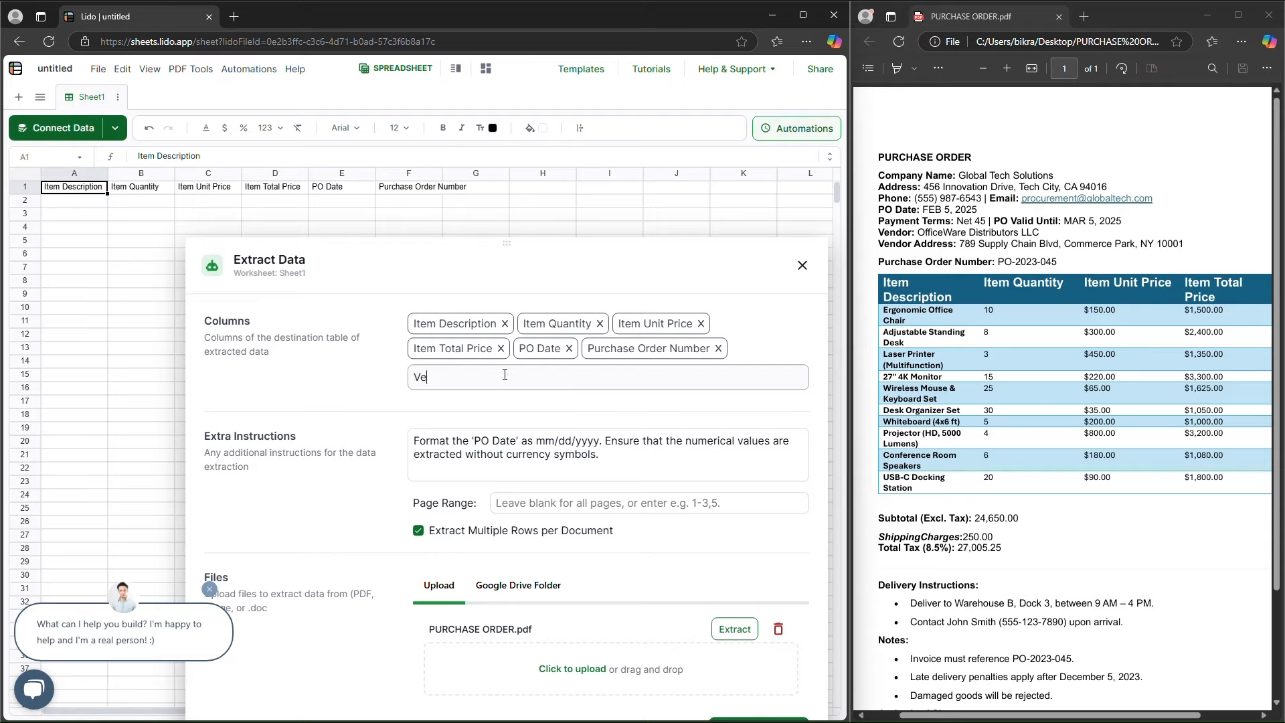
pyautogui.write('ndor')
pyautogui.press('Return')
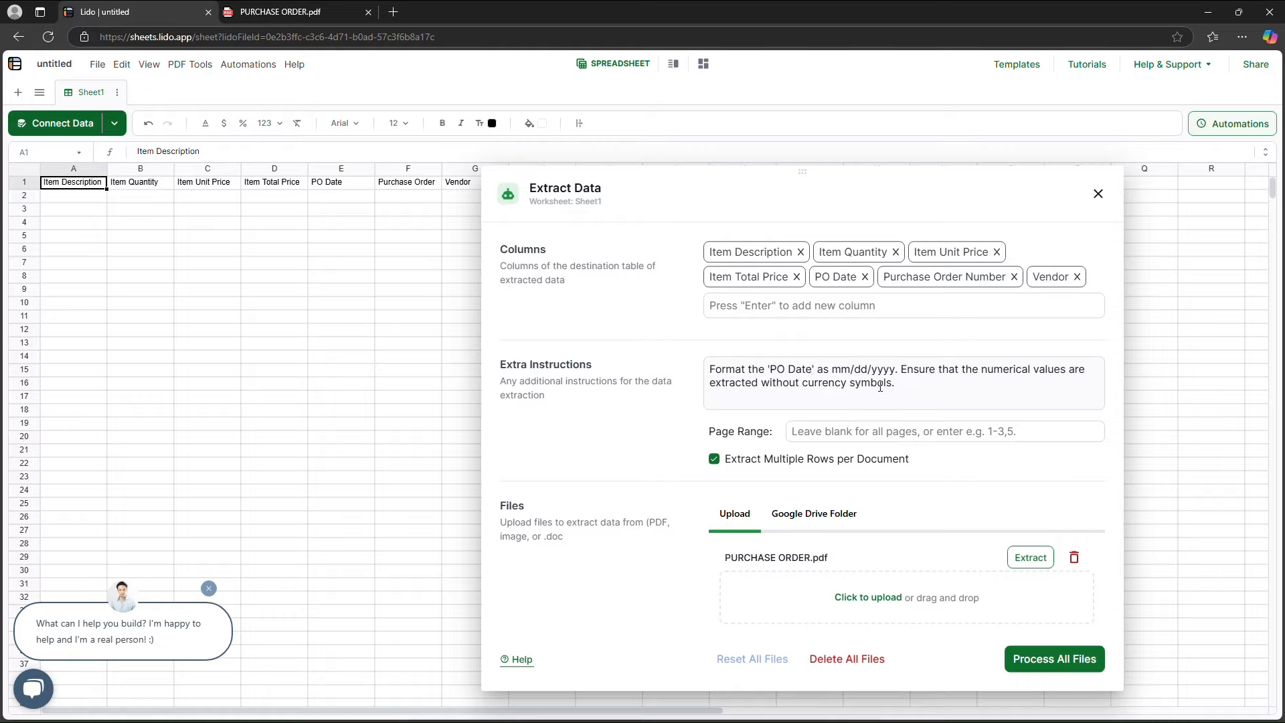
# Process all uploaded files with the current extraction instructions and review the extracted unit and total prices.
pyautogui.click(903, 381)
pyautogui.hotkey('ctrl', 'a')
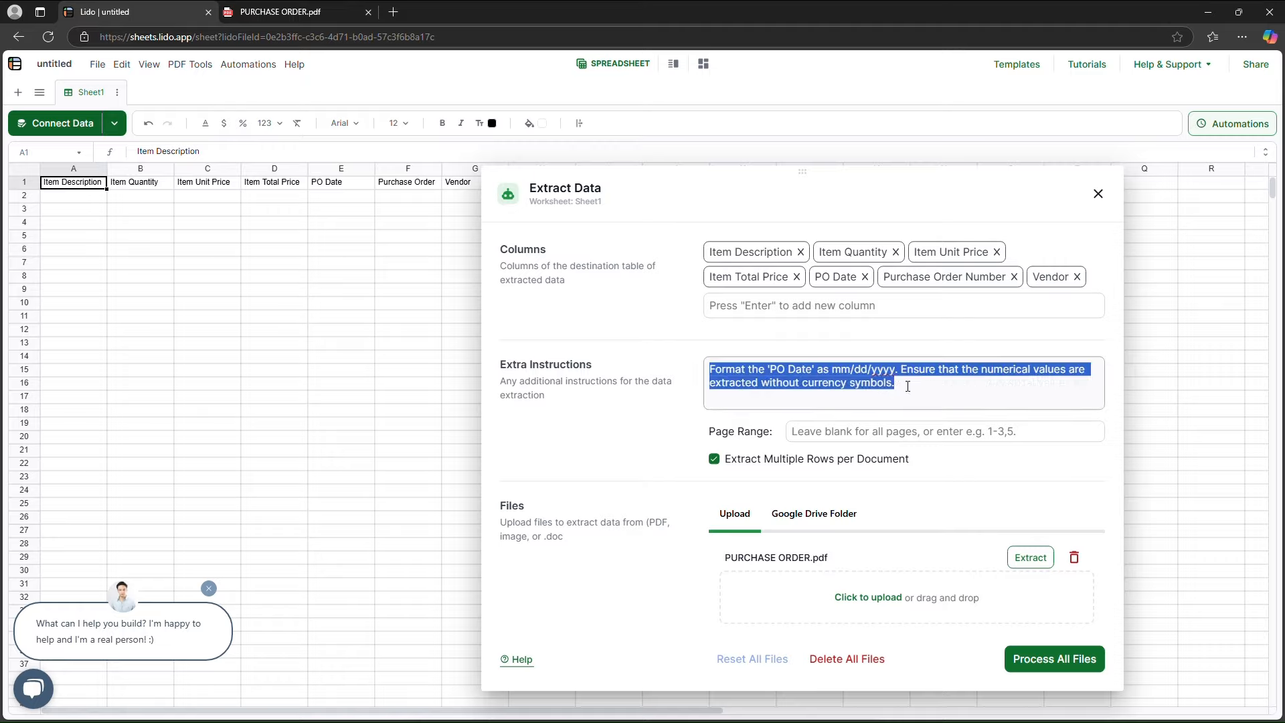
pyautogui.click(907, 387)
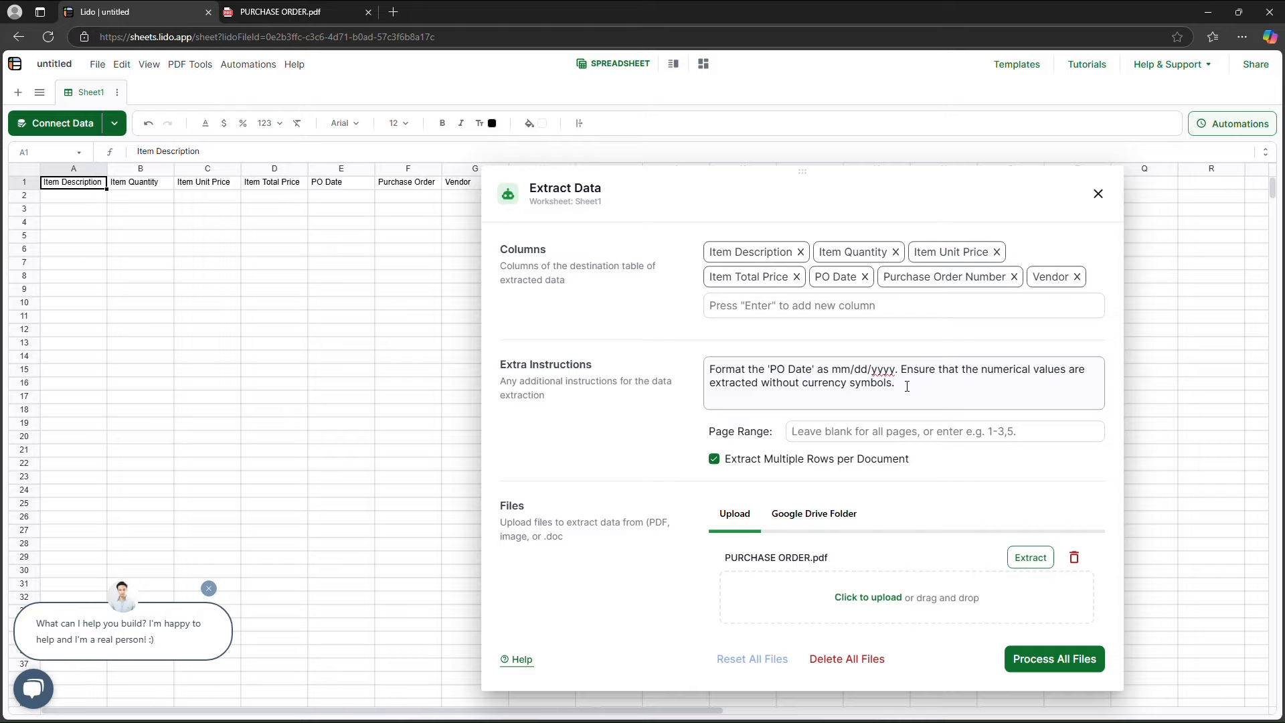
pyautogui.moveTo(611, 168); pyautogui.dragTo(661, 154)
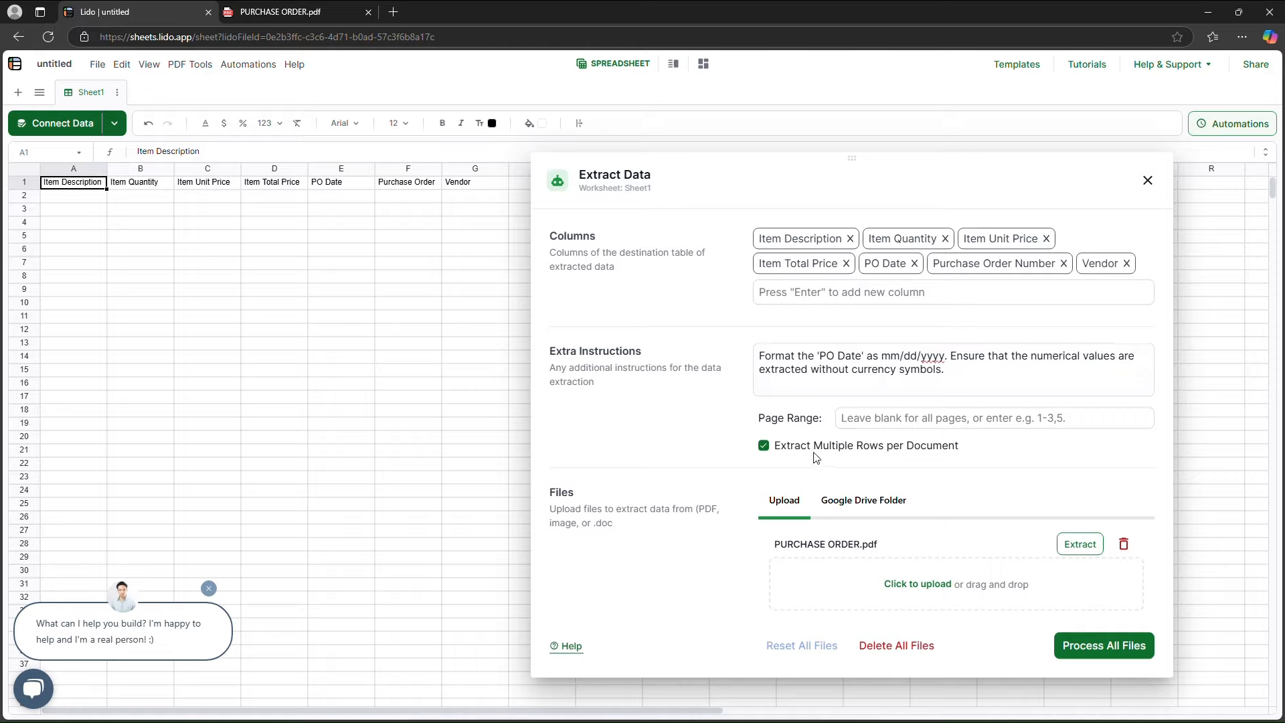
pyautogui.moveTo(813, 456)
pyautogui.click(1088, 643)
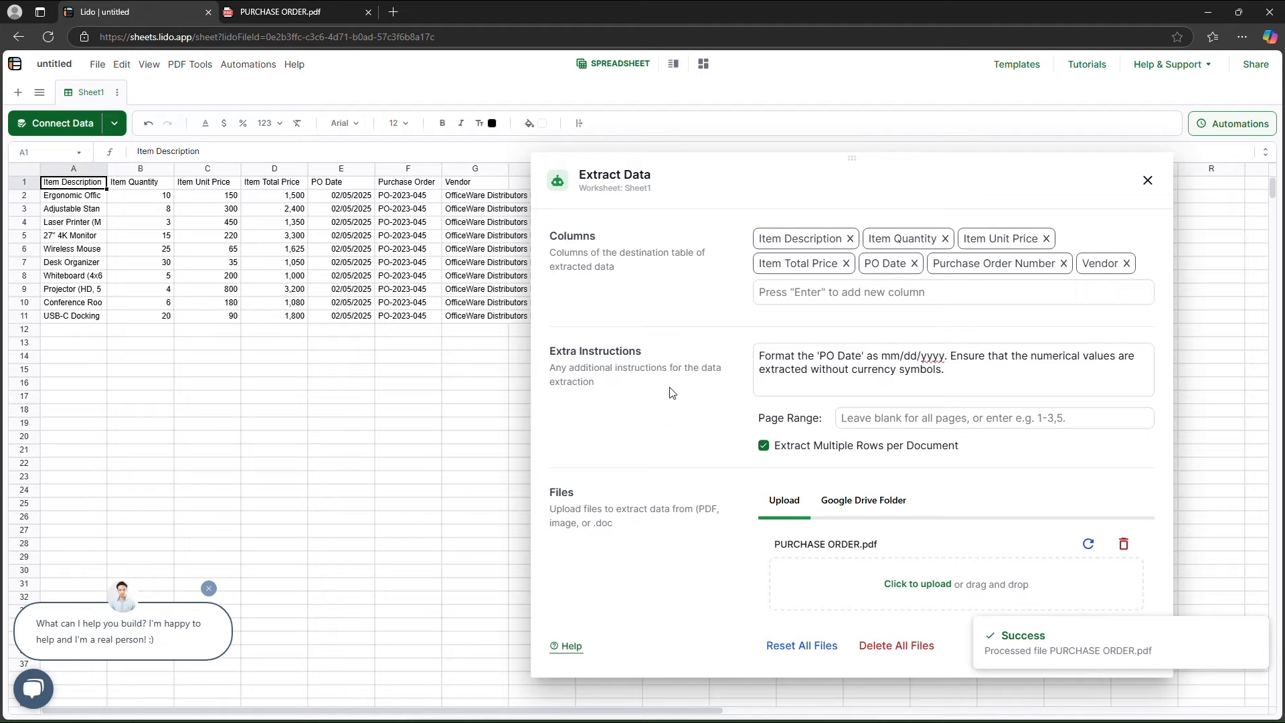
pyautogui.moveTo(607, 155); pyautogui.dragTo(704, 145)
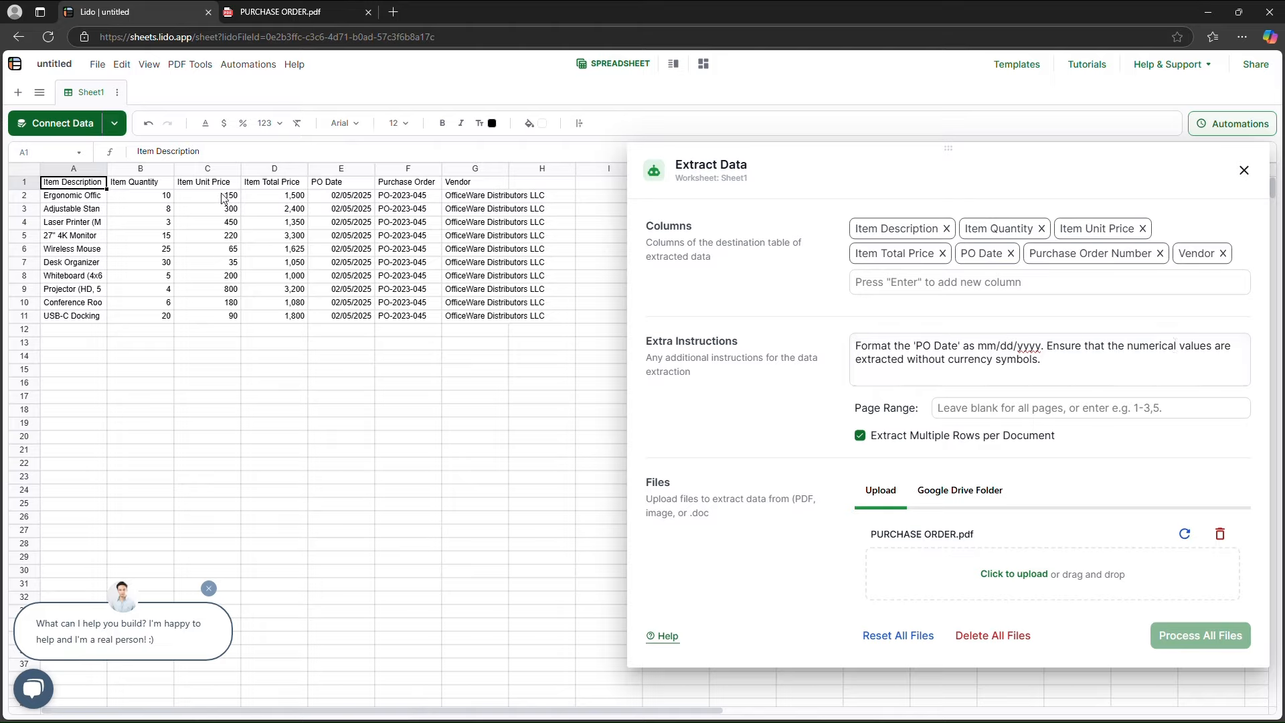
pyautogui.moveTo(224, 198); pyautogui.dragTo(225, 289)
pyautogui.moveTo(268, 202); pyautogui.dragTo(270, 320)
pyautogui.click(269, 319)
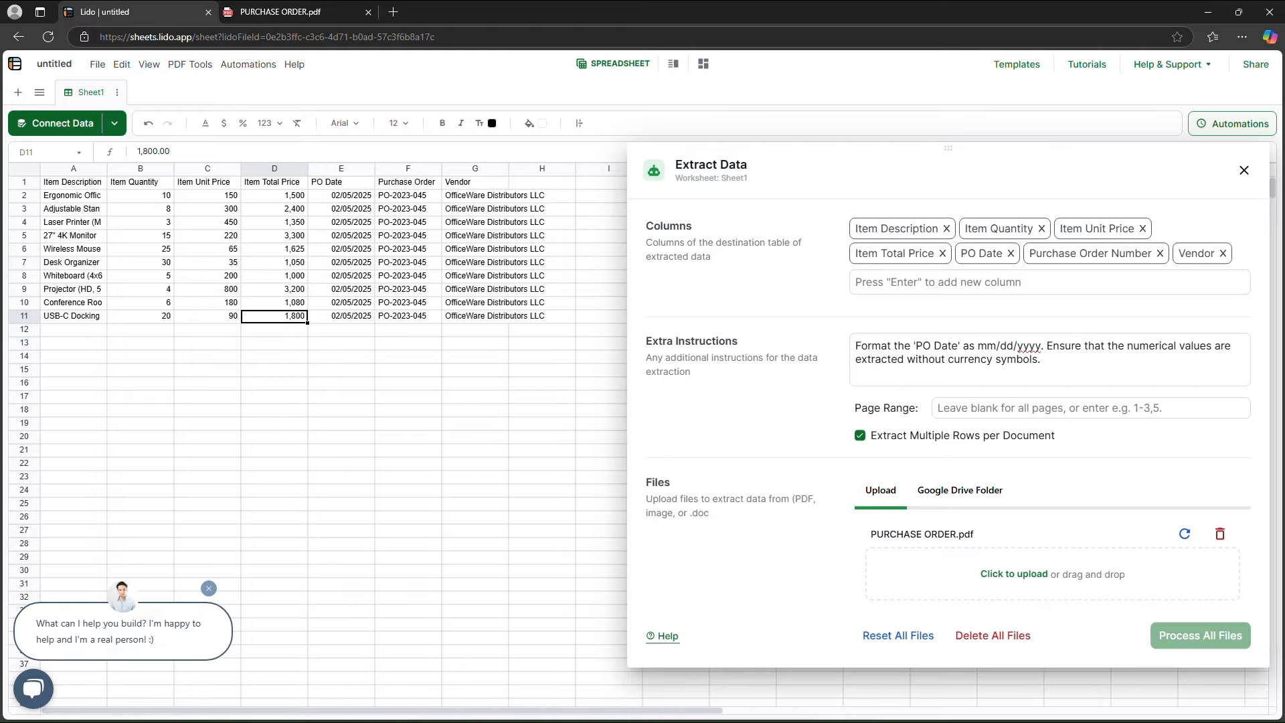
# Rename the untitled spreadsheet file as PO Data.
pyautogui.click(61, 63)
pyautogui.write('P')
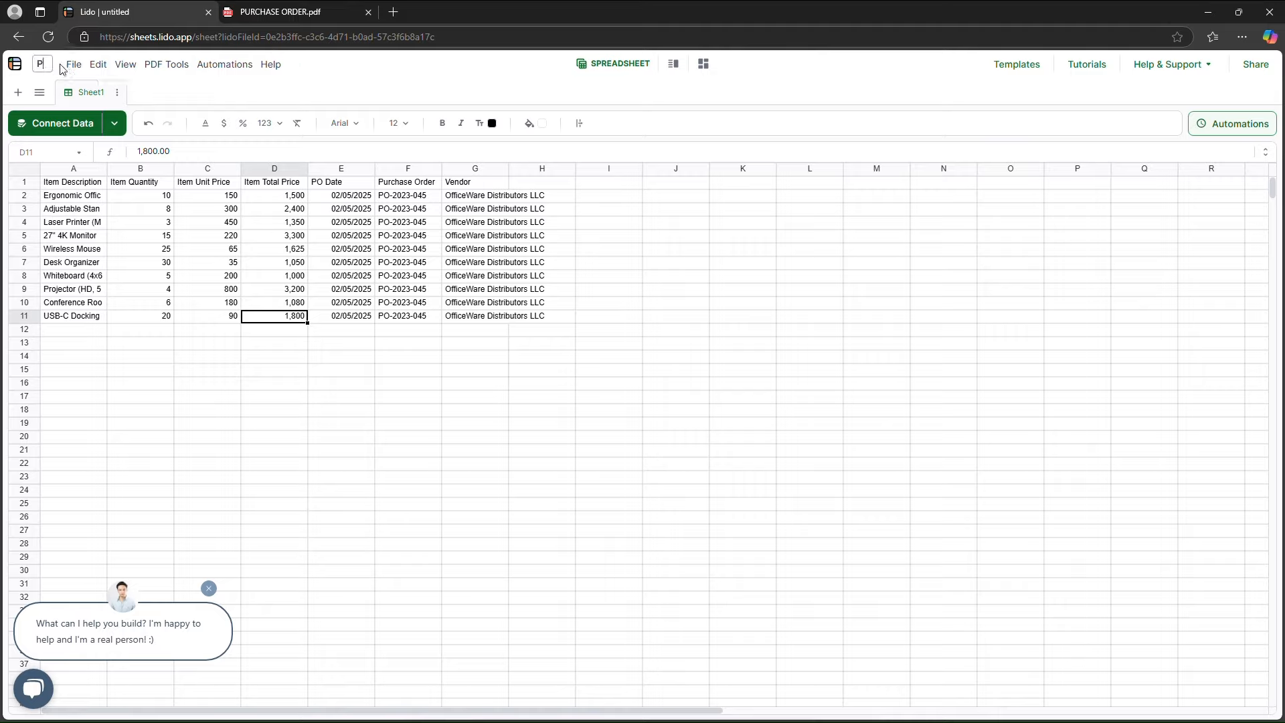
pyautogui.write('O')
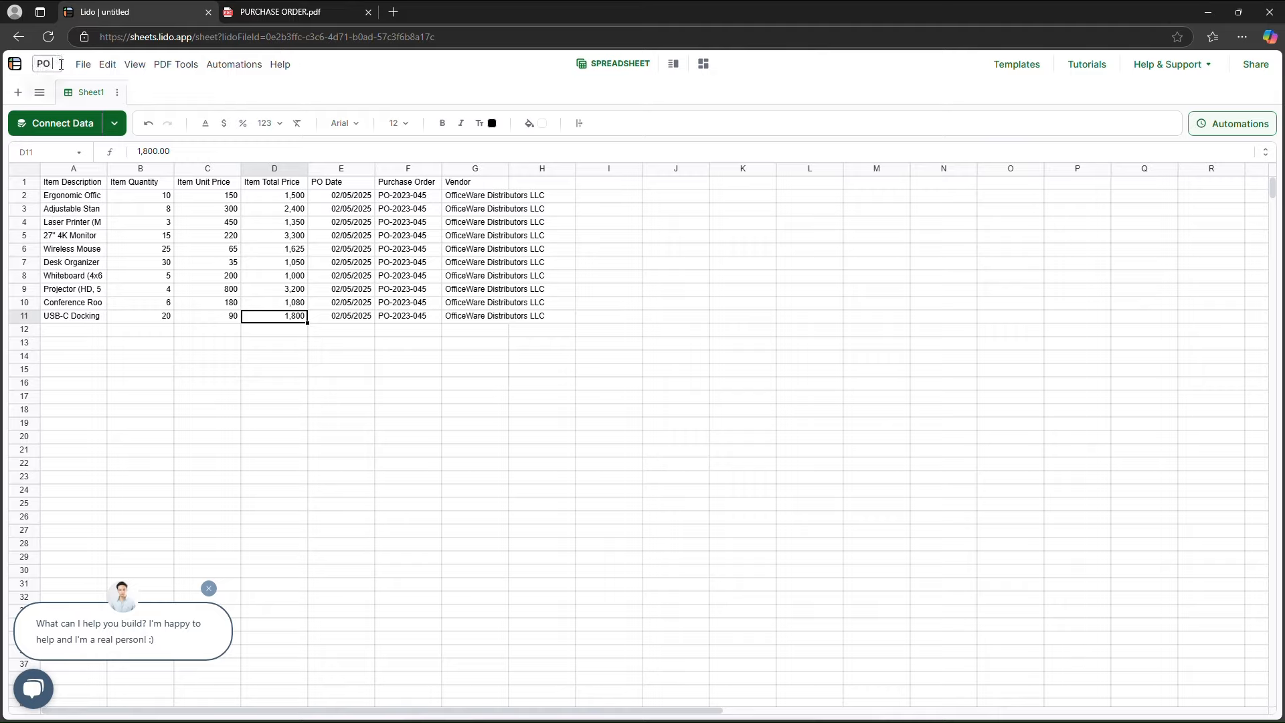
pyautogui.write(' Data')
pyautogui.click(275, 410)
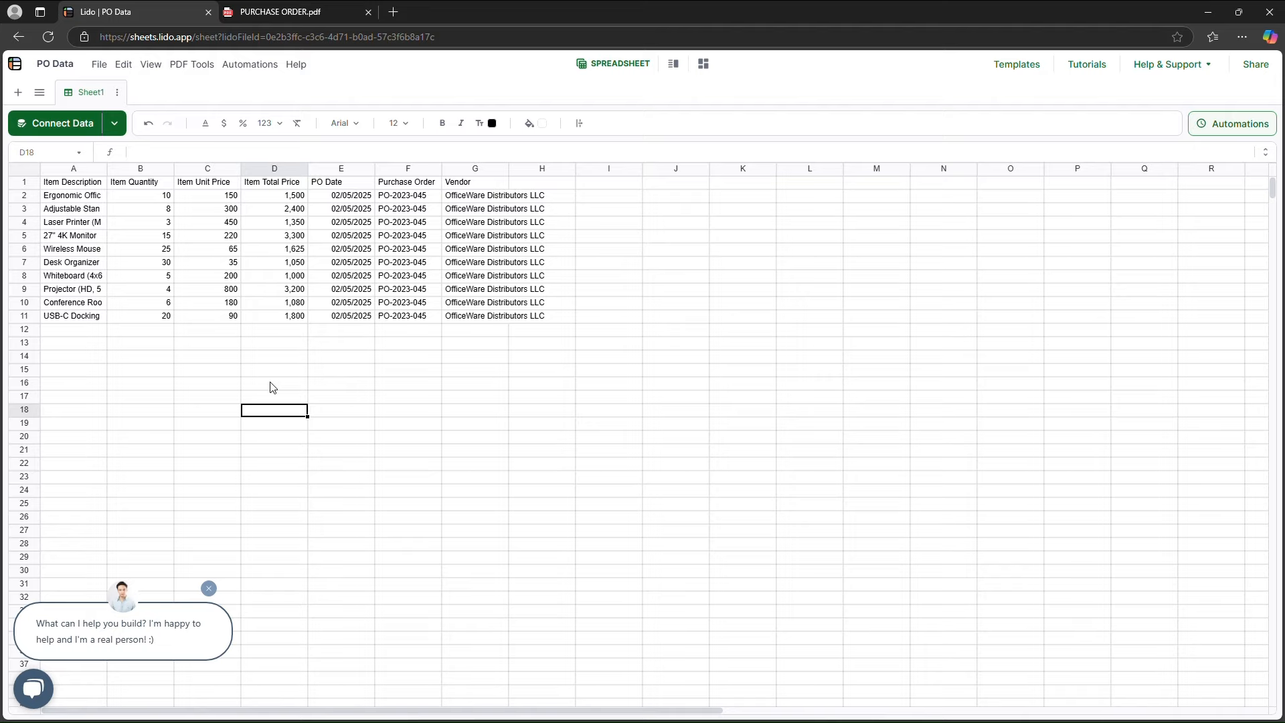
# Export the spreadsheet's values to Excel and open the downloaded PO Data.xlsx in Excel to review rows 2 to 11.
pyautogui.click(105, 70)
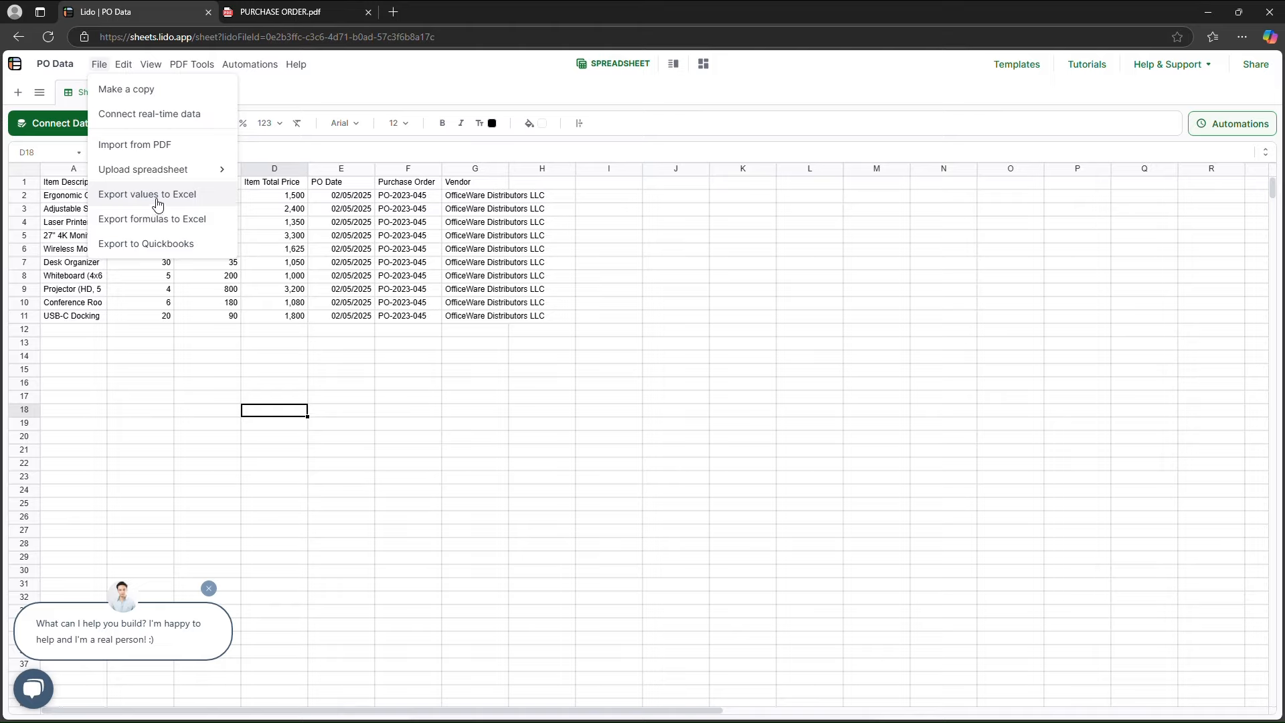
pyautogui.click(157, 200)
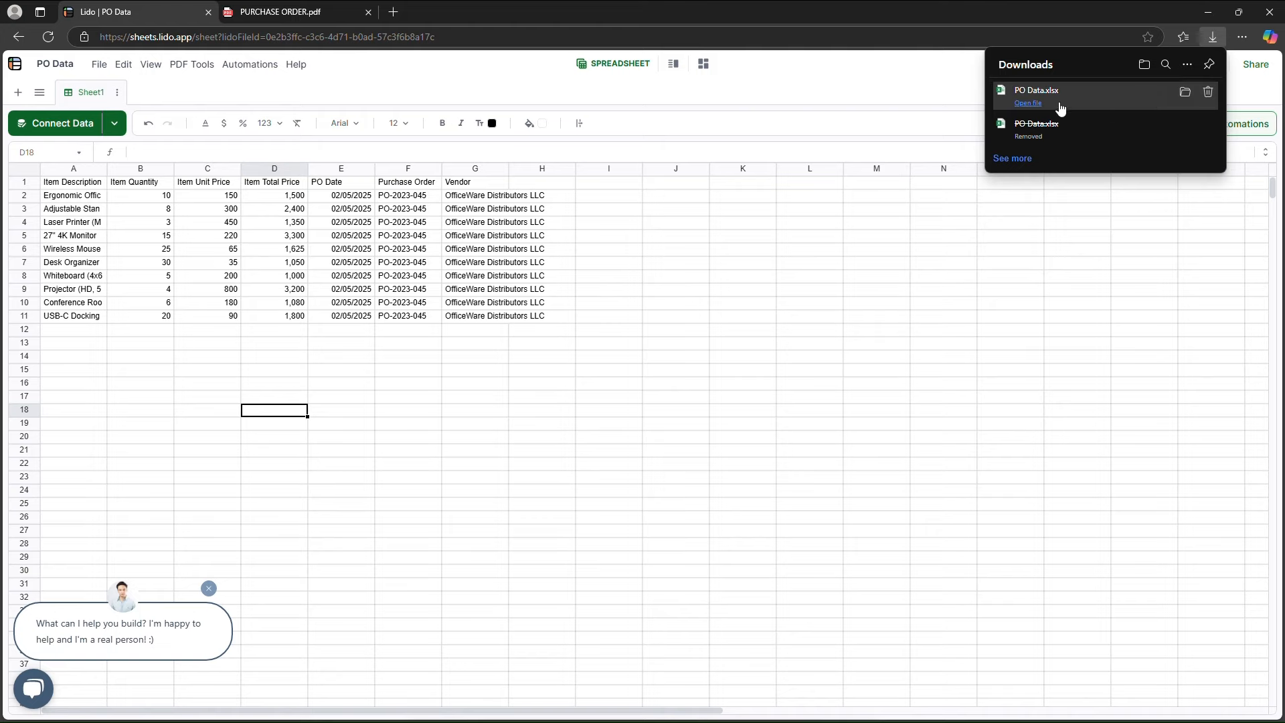
pyautogui.click(1030, 104)
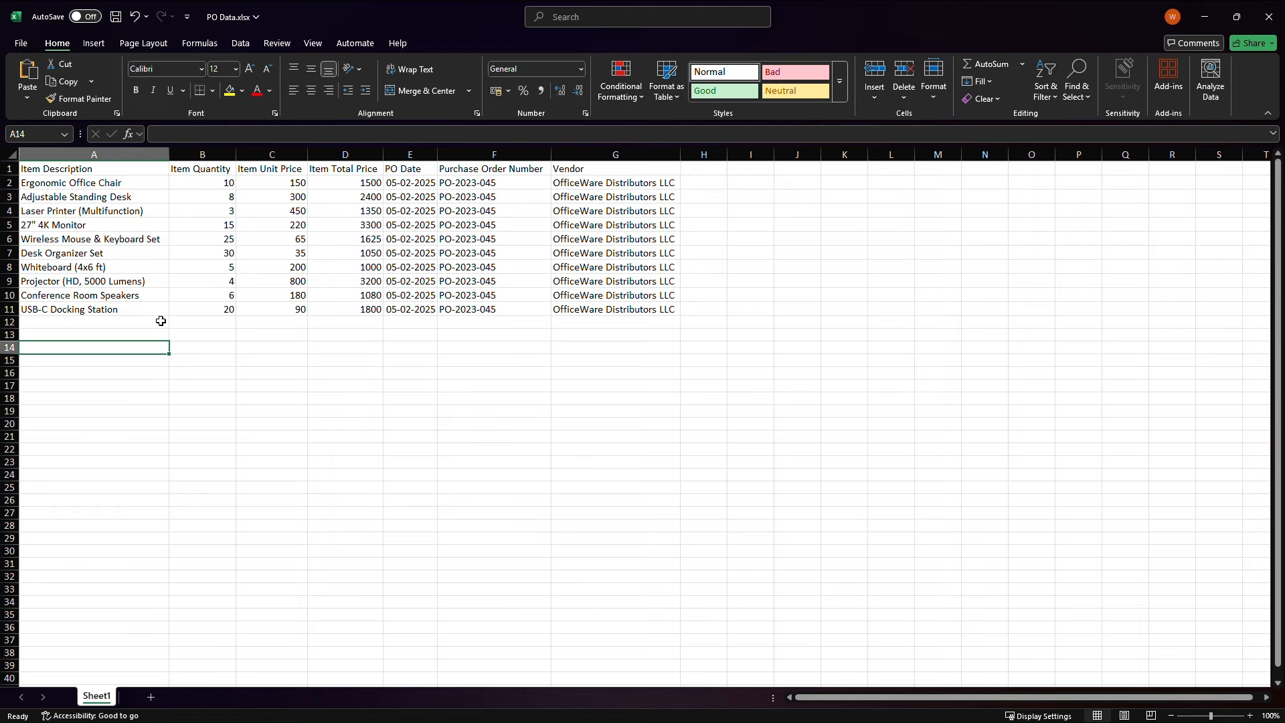
pyautogui.click(69, 184)
pyautogui.moveTo(69, 183); pyautogui.dragTo(584, 306)
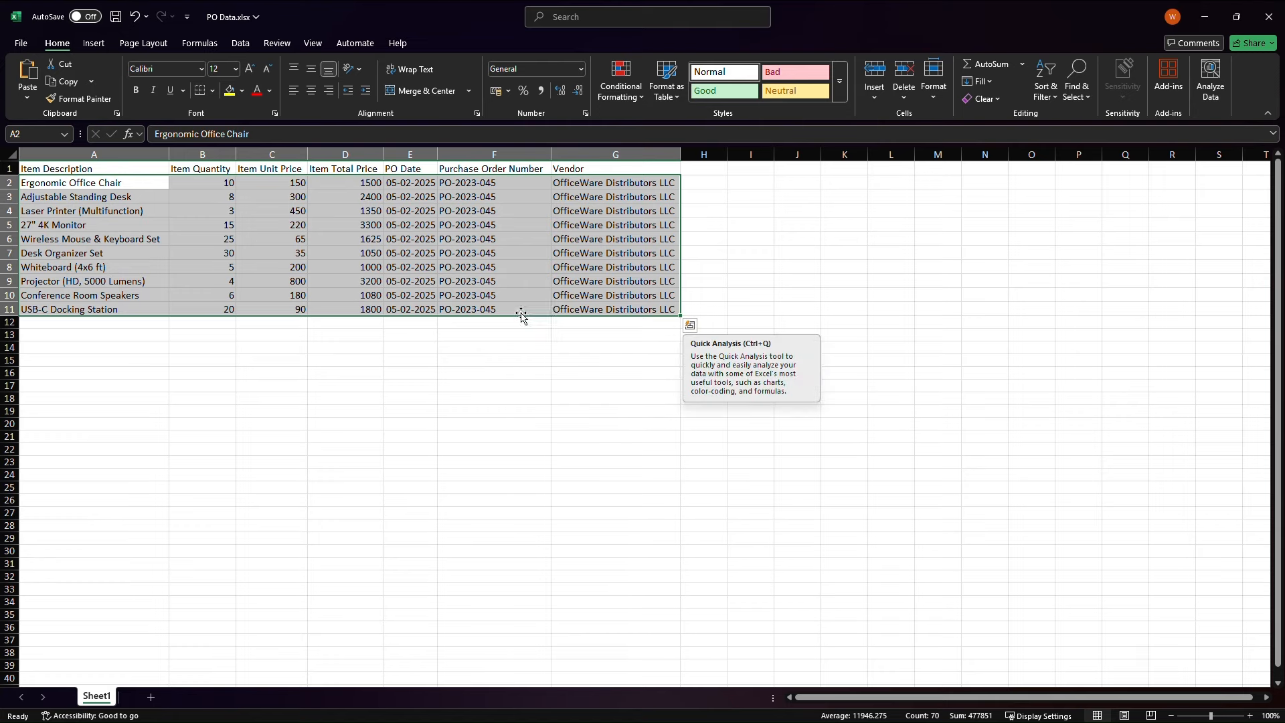
pyautogui.click(491, 383)
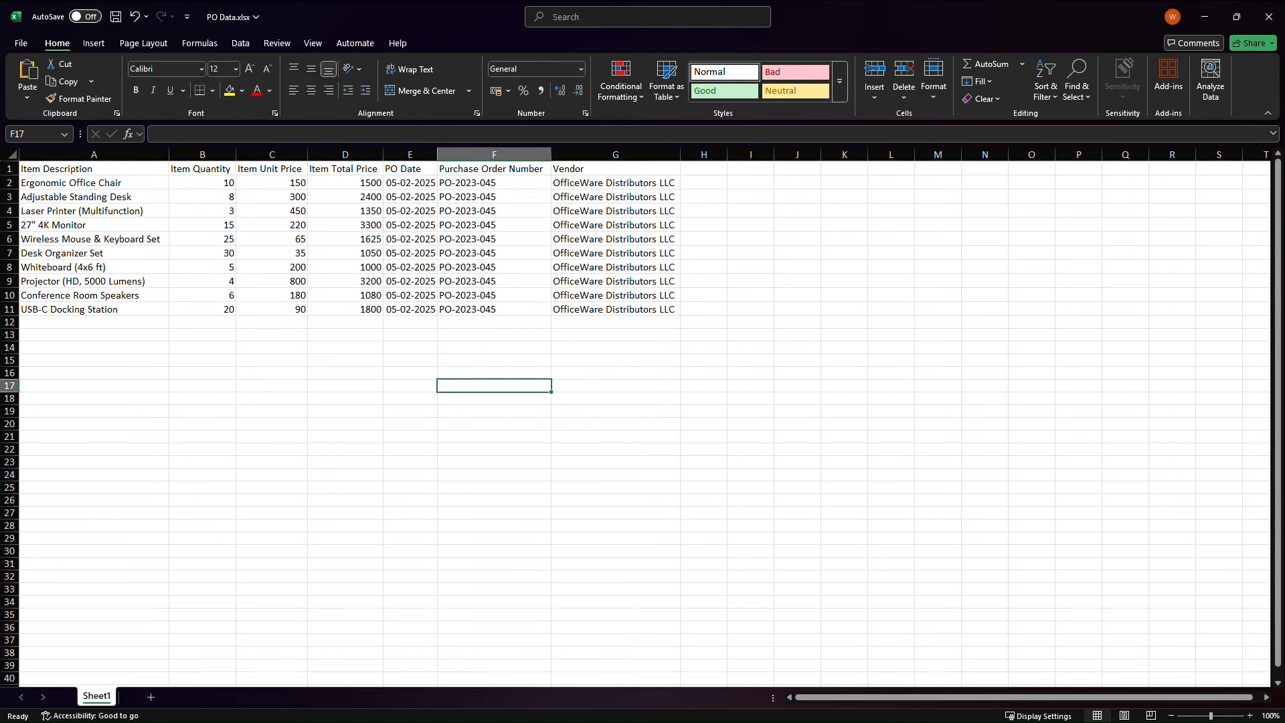